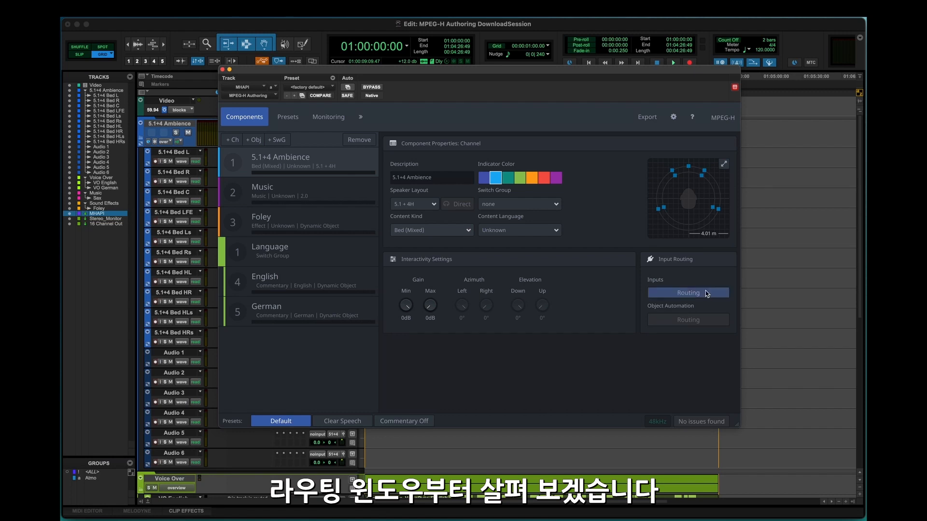
Step: Open the input routing of the 5.1+4 Ambience component
{"action": "left_click", "coordinate": [707, 294]}
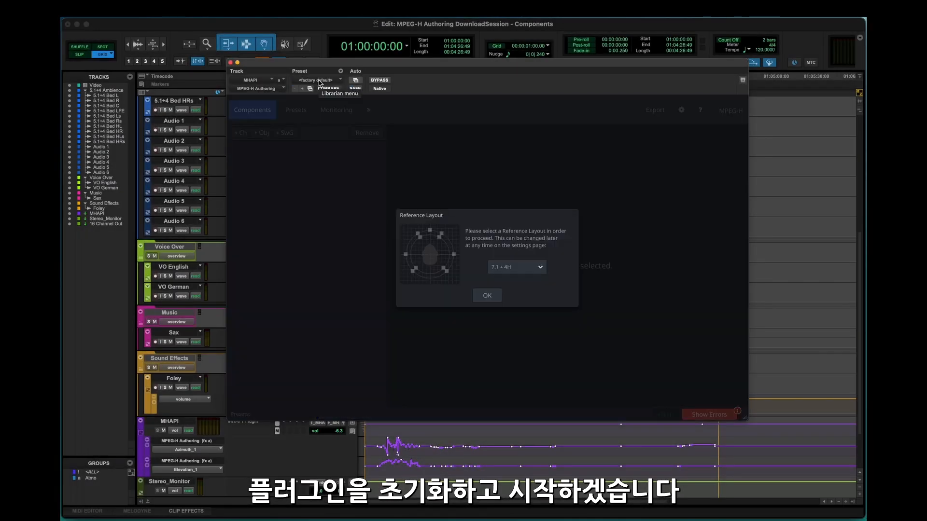
Step: Choose 5.1 + 4H as the reference layout and confirm it
{"action": "left_click", "coordinate": [517, 268]}
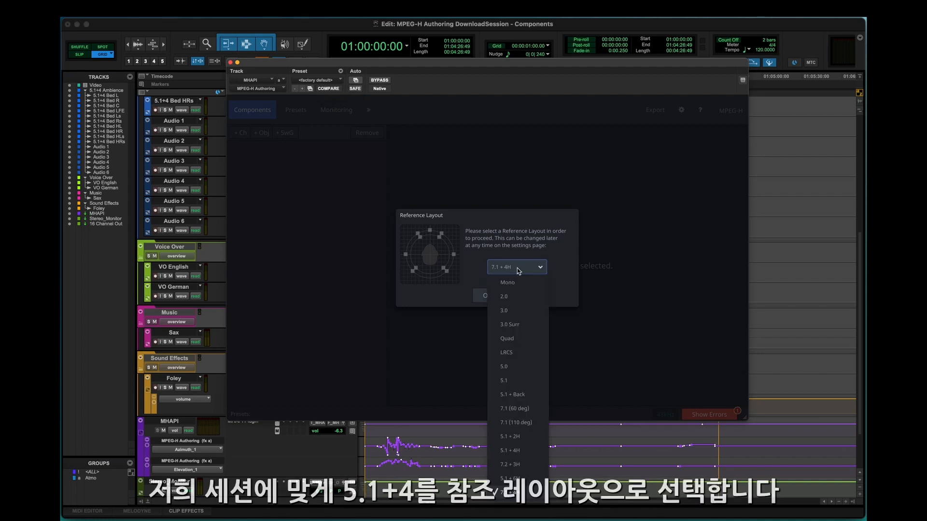
{"action": "left_click", "coordinate": [525, 453]}
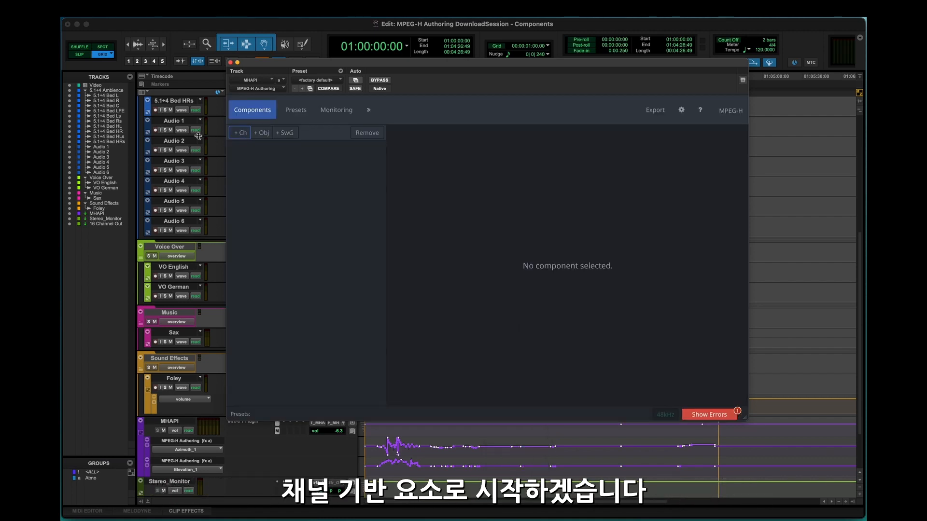
Step: Add a channel component with the 5.1 + 4H speaker layout and check its input routing
{"action": "left_click", "coordinate": [240, 132]}
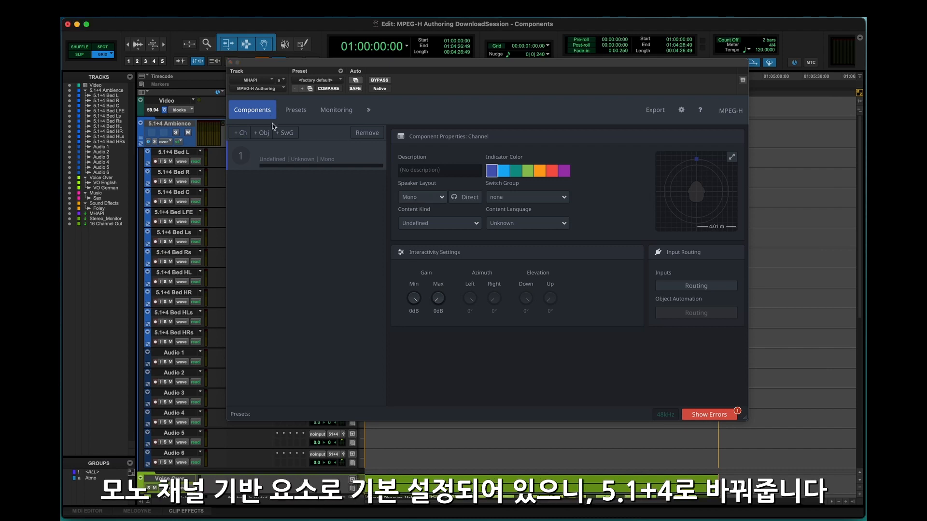
{"action": "left_click", "coordinate": [153, 135]}
{"action": "left_click", "coordinate": [423, 198]}
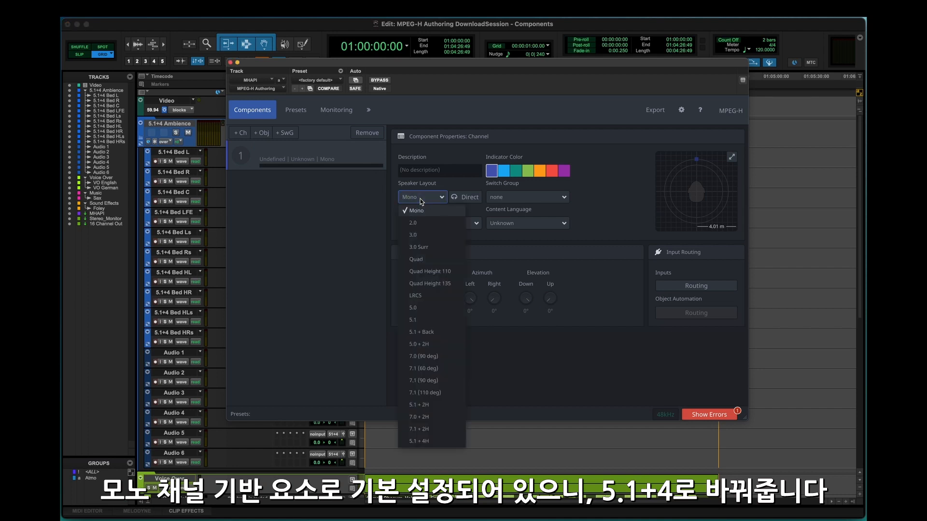
{"action": "left_click", "coordinate": [443, 441]}
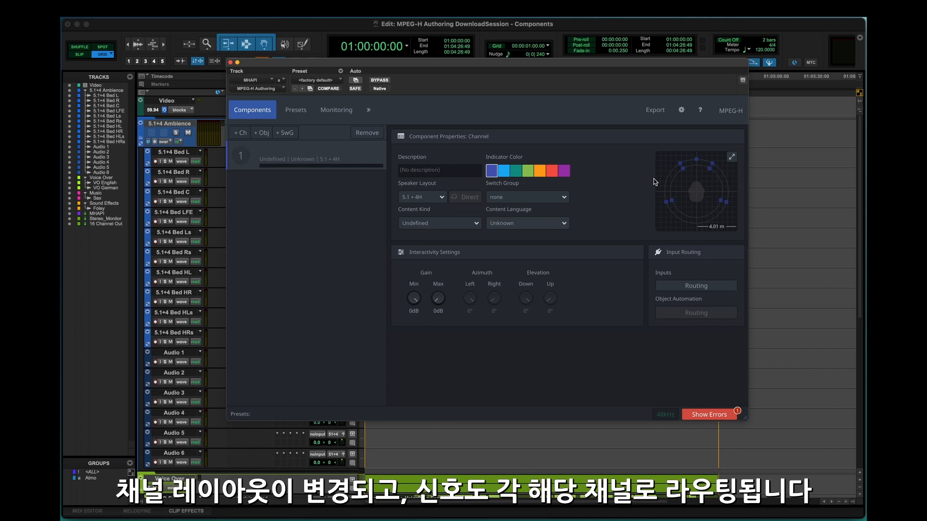
{"action": "left_click", "coordinate": [695, 285]}
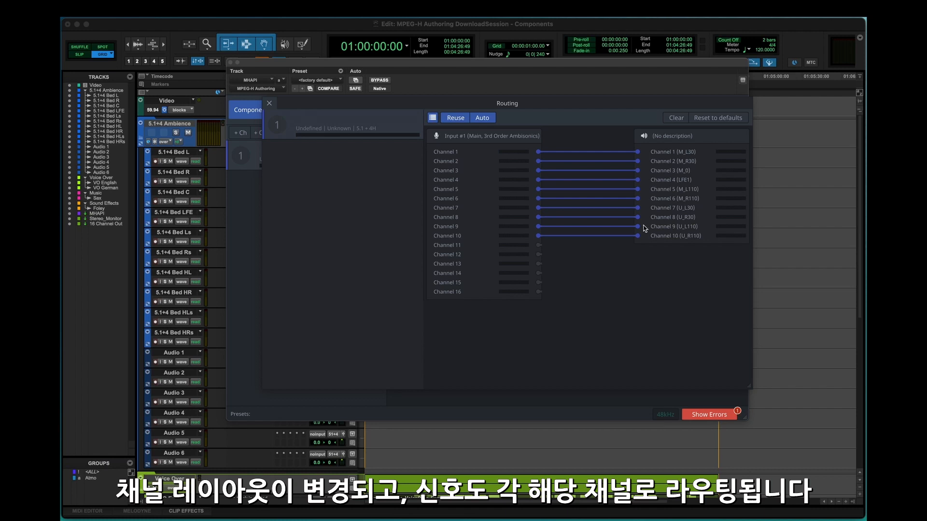
{"action": "left_click", "coordinate": [269, 105]}
Step: Describe the channel component as 5.1+4 Ambience with a light blue indicator color and content kind Bed (Mixed), keeping its language Unknown
{"action": "left_click", "coordinate": [442, 172]}
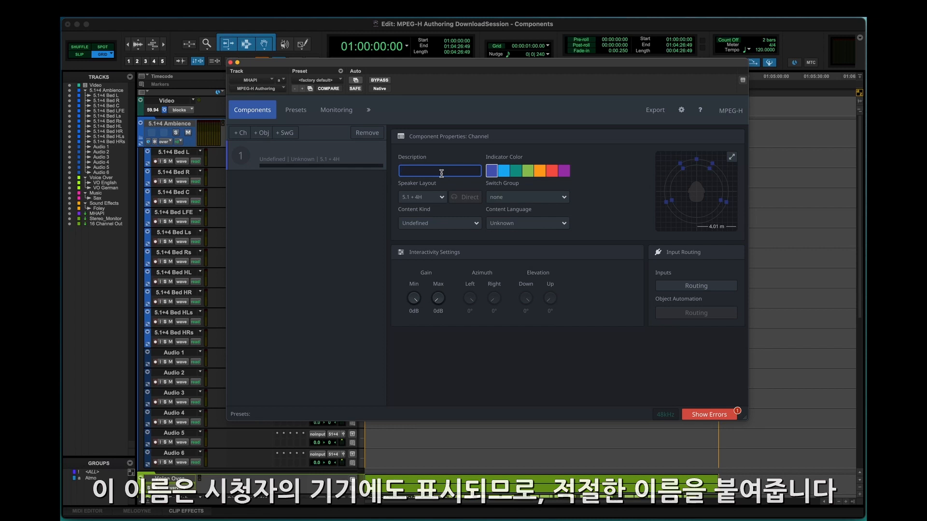
{"action": "type", "text": "5.1+4"}
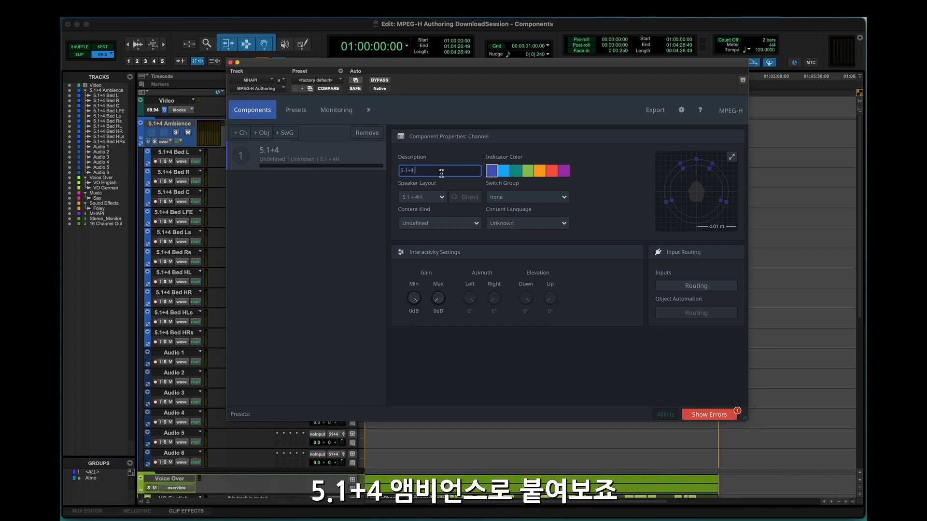
{"action": "type", "text": " Ambience"}
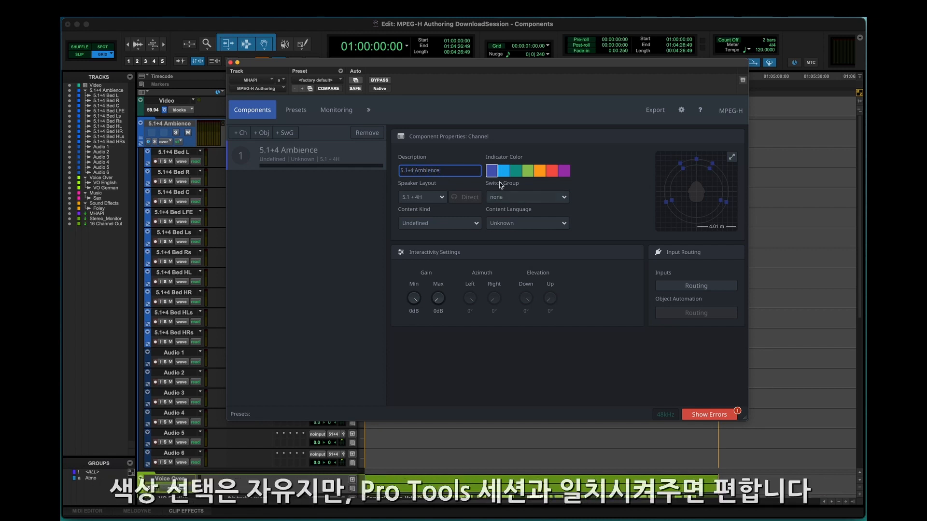
{"action": "left_click", "coordinate": [504, 170]}
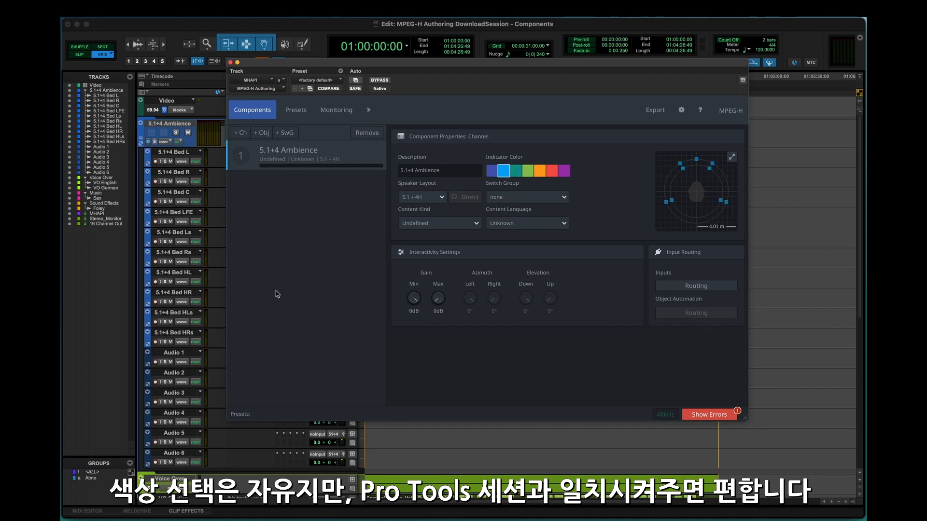
{"action": "left_click", "coordinate": [429, 223]}
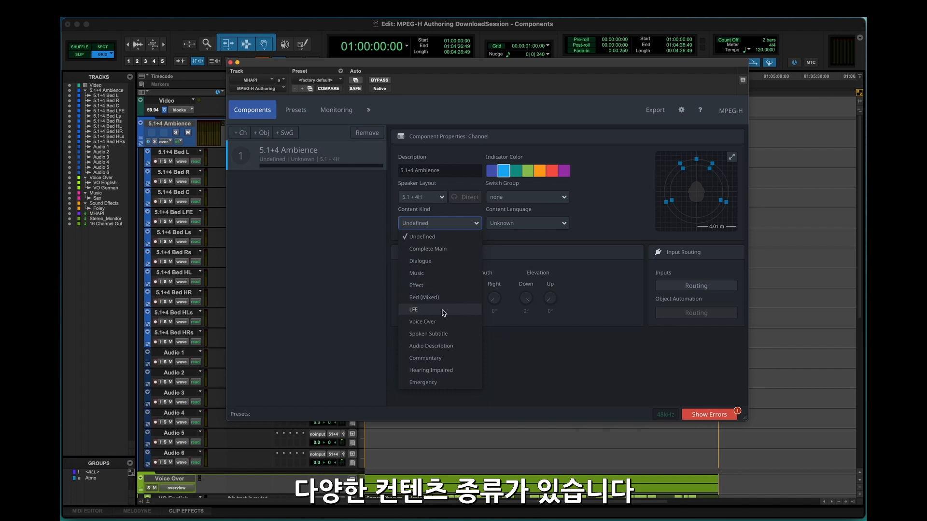
{"action": "left_click", "coordinate": [424, 297]}
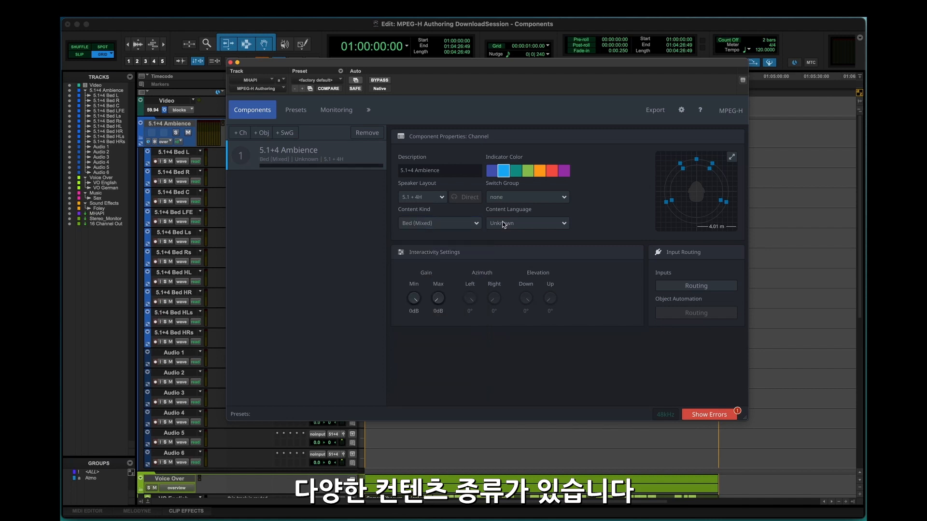
{"action": "left_click", "coordinate": [524, 226]}
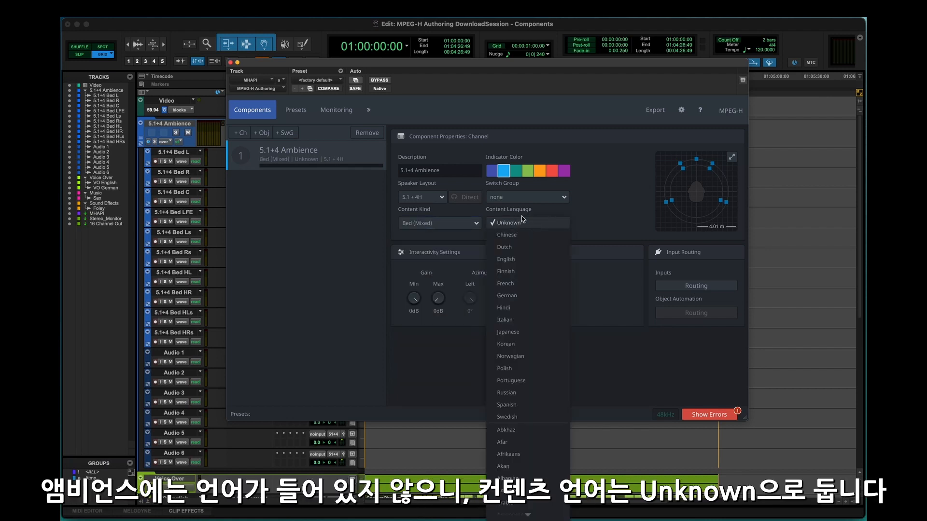
{"action": "left_click", "coordinate": [590, 196]}
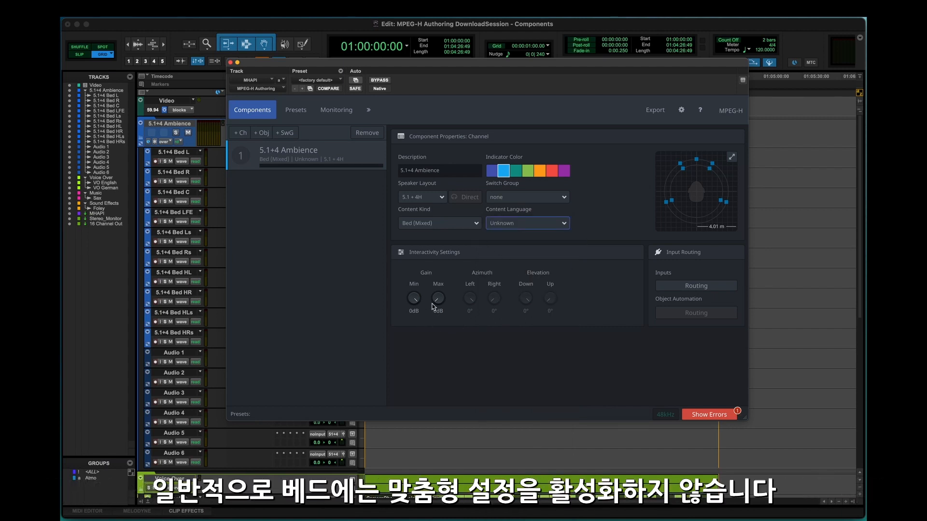
Step: Add a second channel component for the stereo music track and set its speaker layout to 2.0
{"action": "scroll", "coordinate": [183, 250], "scroll_direction": "down", "scroll_amount": 5}
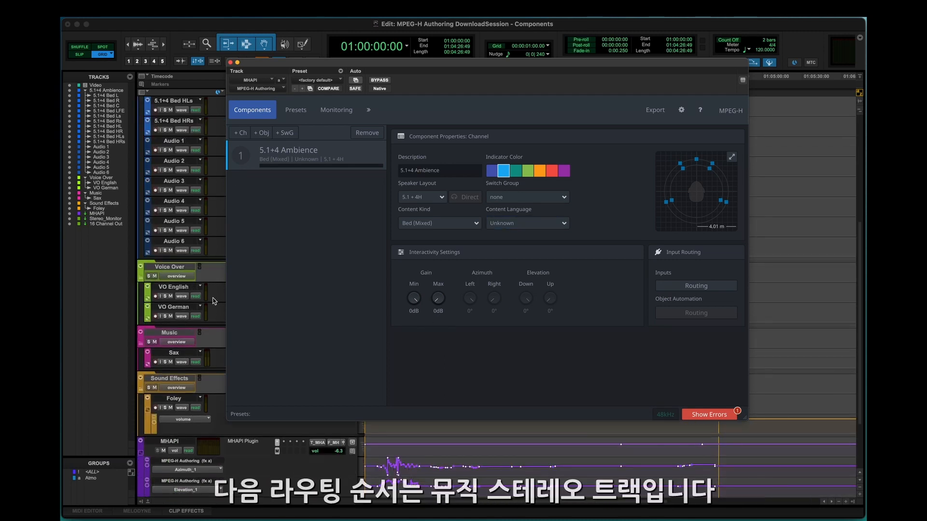
{"action": "left_click", "coordinate": [241, 133]}
{"action": "left_click", "coordinate": [409, 197]}
{"action": "left_click", "coordinate": [412, 222]}
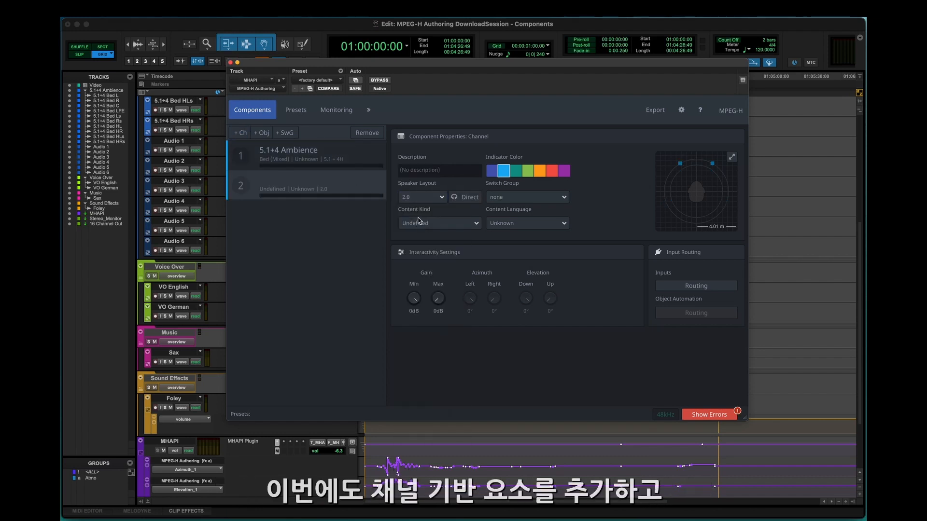
Step: Describe the stereo component as Music, with purple color and content kind Music, and set its interactive gain range to -10 dB through 3 dB
{"action": "left_click", "coordinate": [439, 170]}
{"action": "type", "text": "Music"}
{"action": "left_click", "coordinate": [563, 170]}
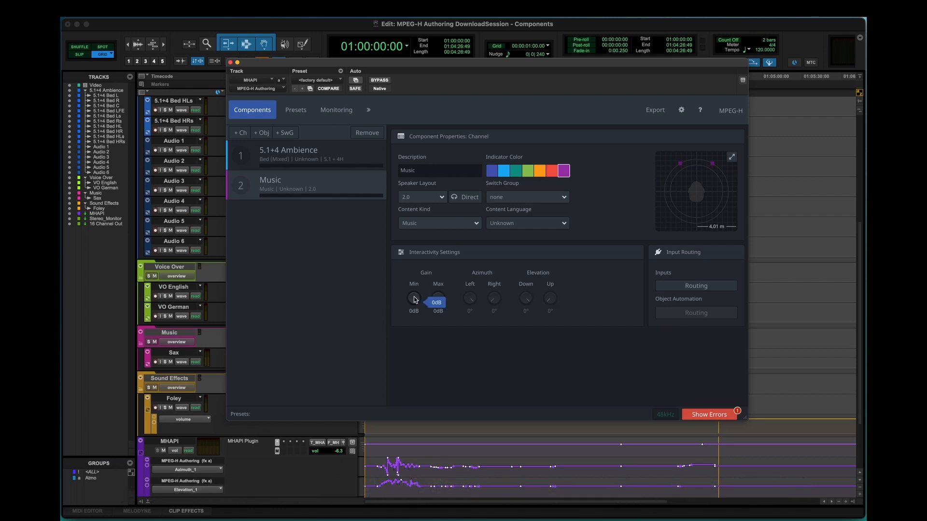
{"action": "left_click_drag", "start_coordinate": [414, 299], "coordinate": [446, 292]}
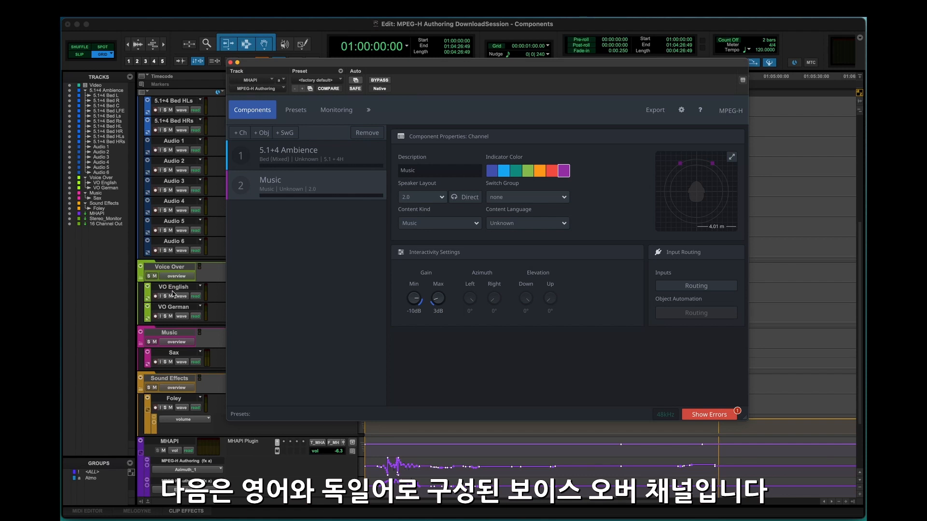
Step: Add two dynamic object components for the voice-overs and name them English and German
{"action": "left_click", "coordinate": [263, 133]}
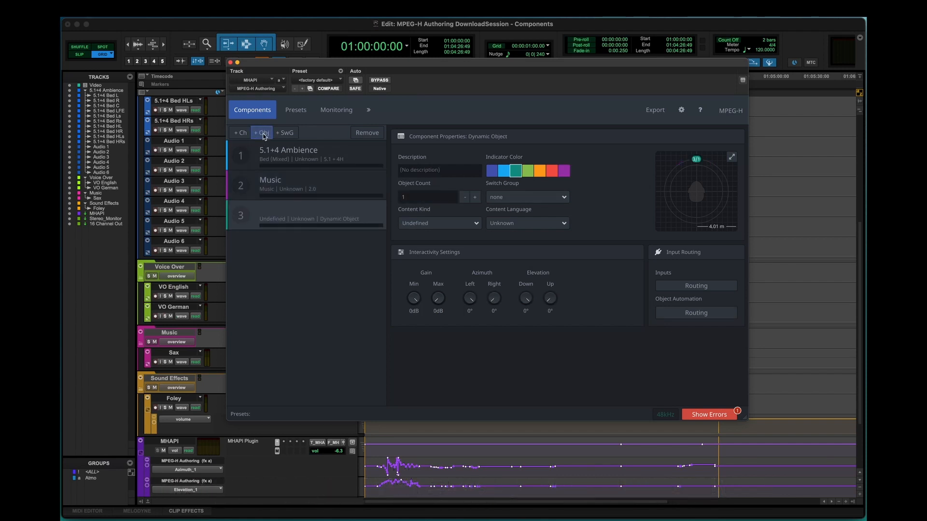
{"action": "left_click", "coordinate": [261, 135]}
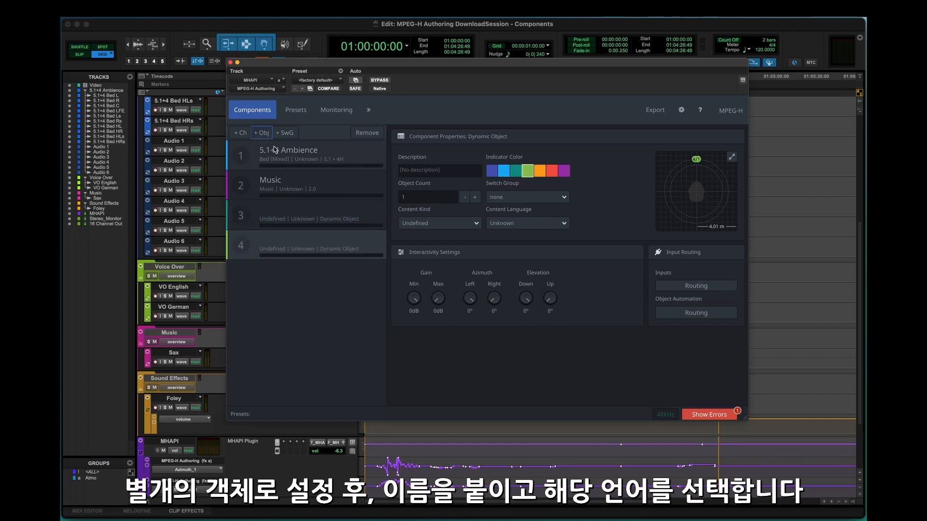
{"action": "double_click", "coordinate": [290, 212]}
{"action": "type", "text": "English"}
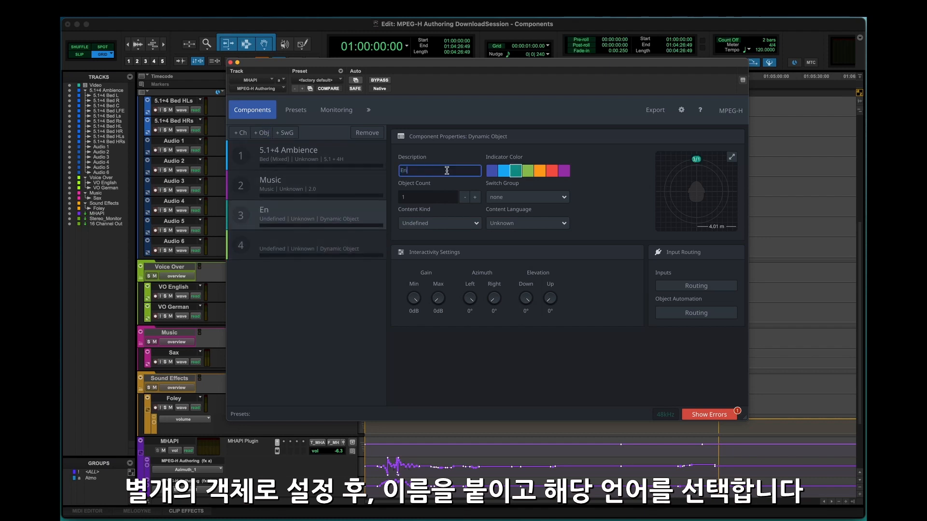
{"action": "key", "text": "Return"}
{"action": "left_click", "coordinate": [413, 169]}
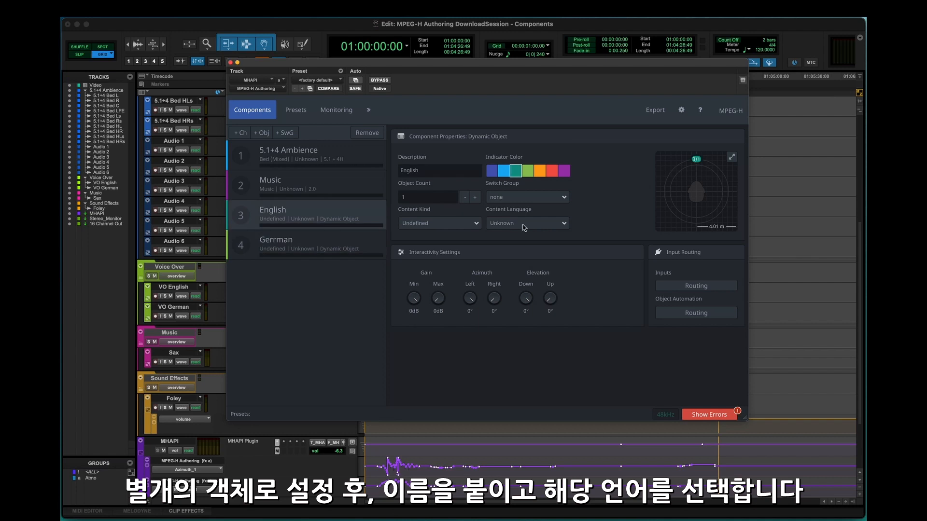
Step: Set the content language of the English object to English and of the German object to German
{"action": "left_click", "coordinate": [523, 224]}
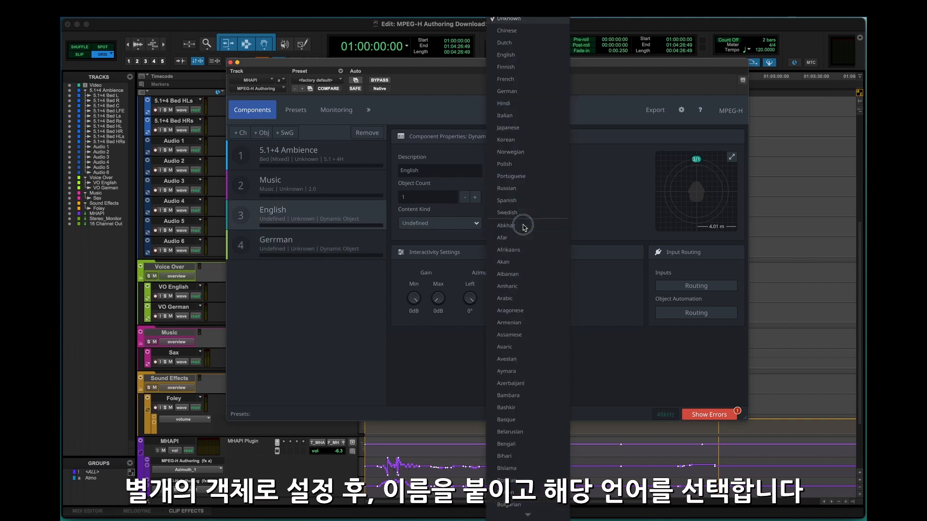
{"action": "left_click", "coordinate": [519, 55]}
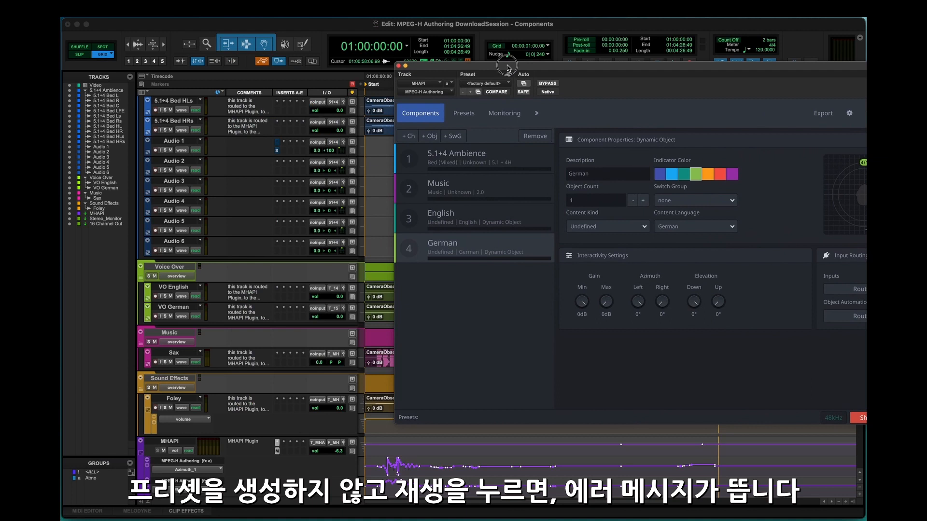
Step: Show the authoring plug-in's current errors
{"action": "left_click_drag", "start_coordinate": [661, 83], "coordinate": [299, 82]}
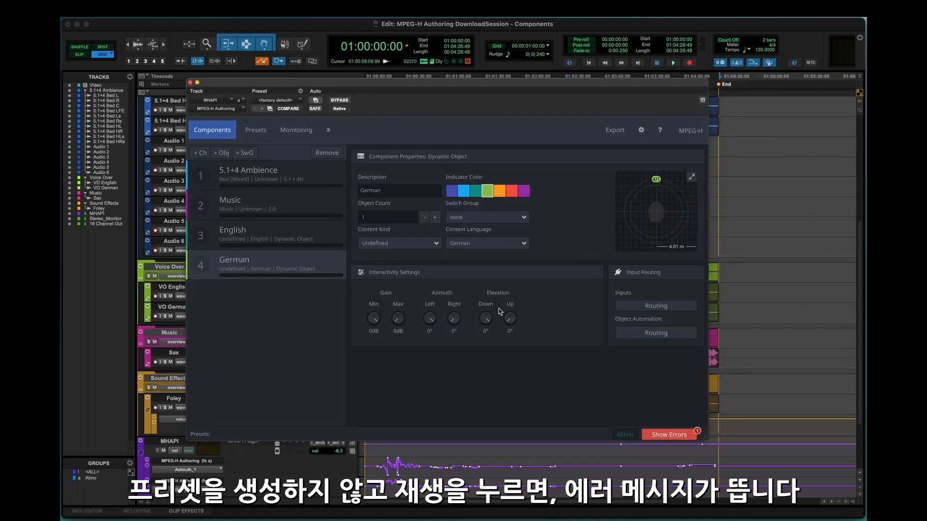
{"action": "left_click", "coordinate": [663, 436]}
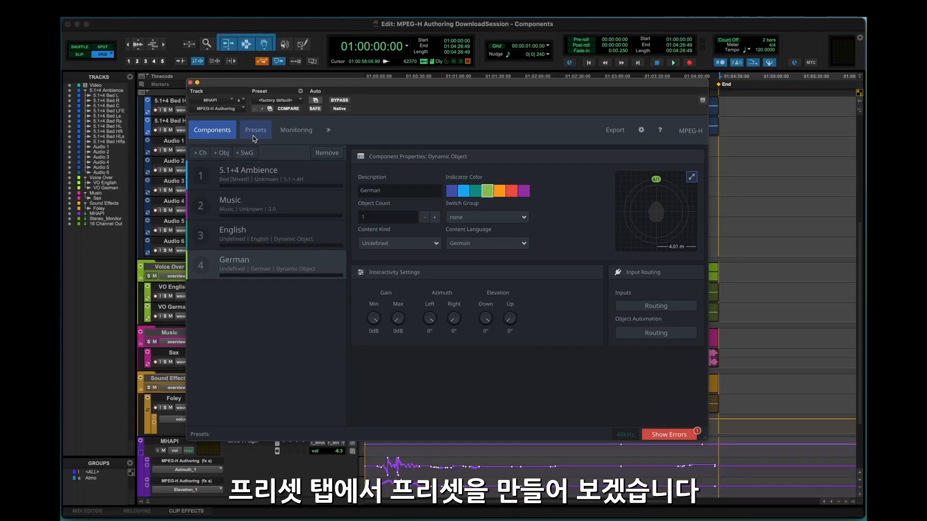
Step: Create a preset named Default and add all available components to it
{"action": "left_click", "coordinate": [253, 138]}
{"action": "left_click", "coordinate": [195, 156]}
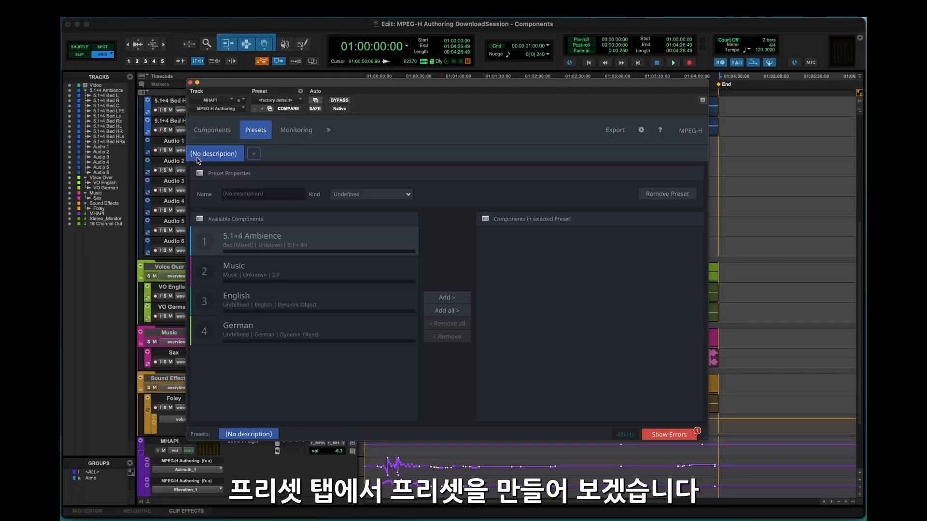
{"action": "left_click", "coordinate": [254, 196]}
{"action": "type", "text": "Default"}
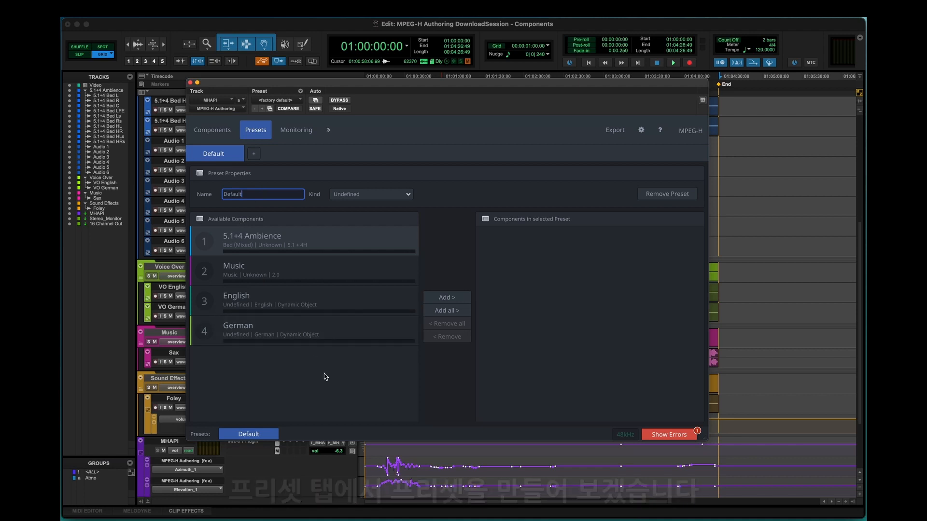
{"action": "left_click", "coordinate": [330, 379]}
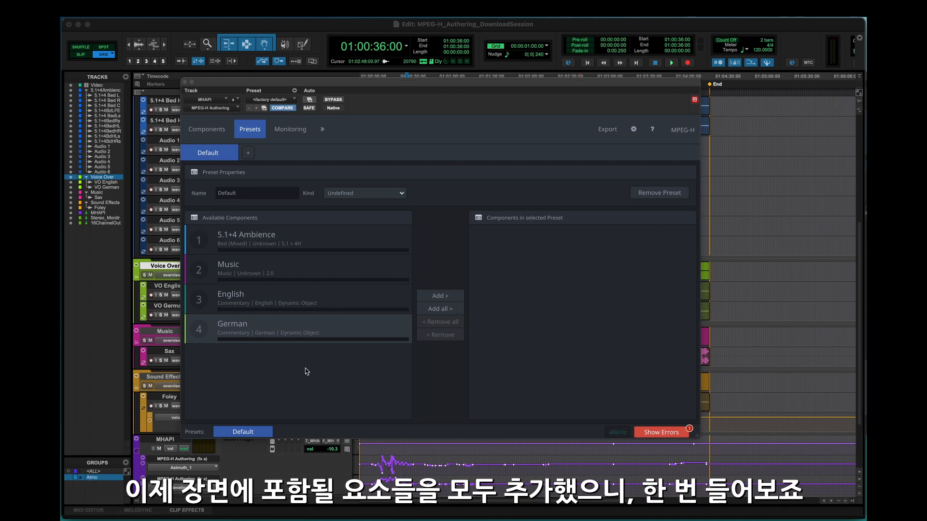
{"action": "left_click", "coordinate": [433, 309]}
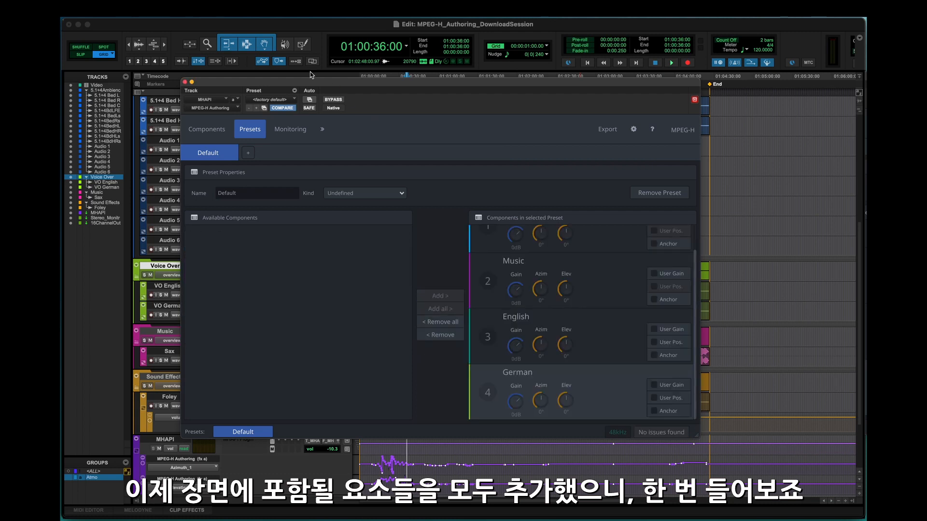
Step: Play the session from 01:00:36:00 for a few seconds to listen to the Default preset, and stop playback
{"action": "left_click_drag", "start_coordinate": [250, 86], "coordinate": [559, 93]}
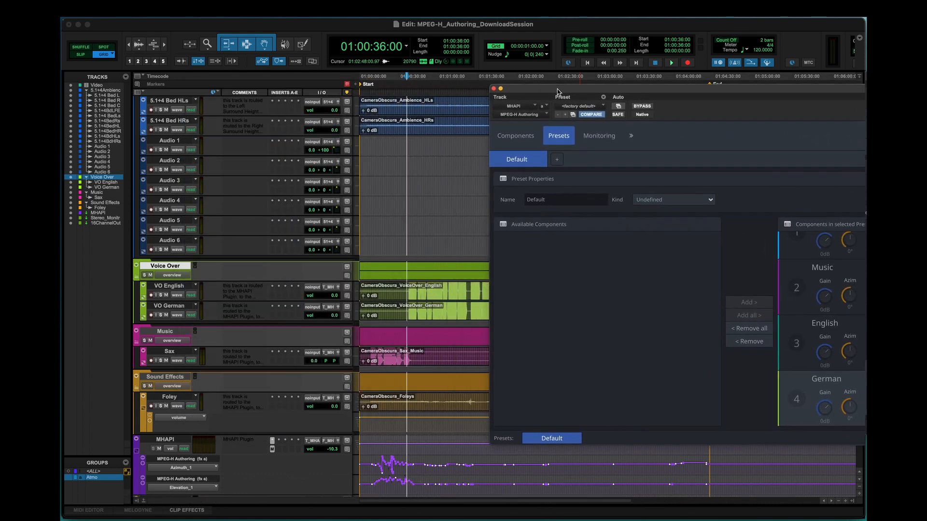
{"action": "key", "text": "space"}
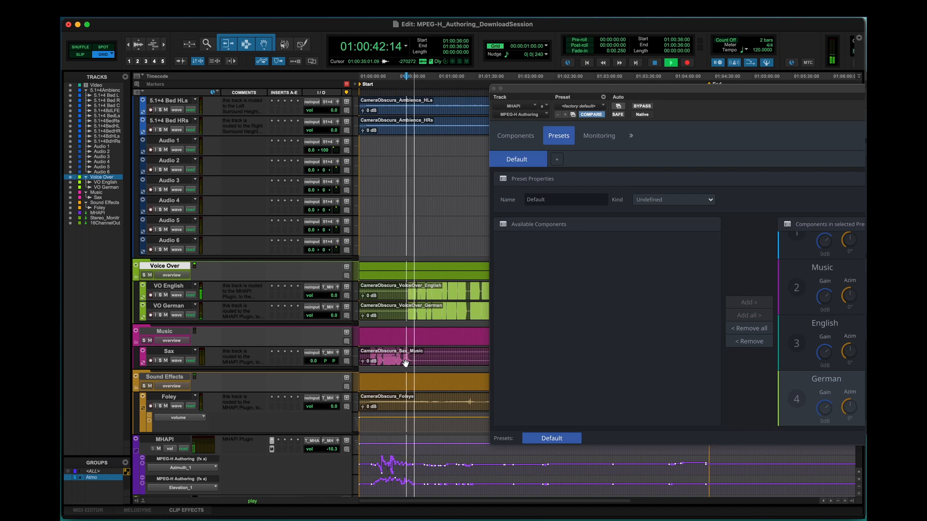
{"action": "key", "text": "space"}
{"action": "left_click_drag", "start_coordinate": [650, 91], "coordinate": [407, 92]}
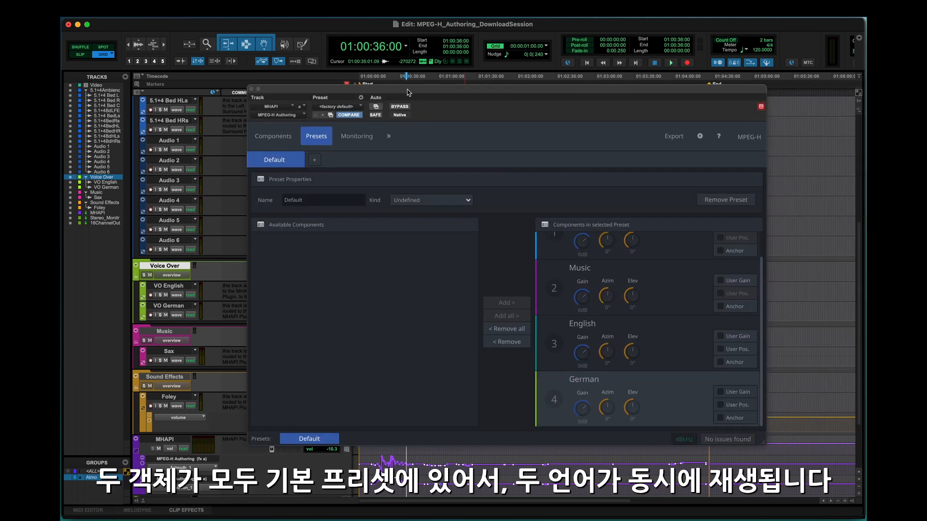
Step: Remove the German and English components from the Default preset
{"action": "left_click", "coordinate": [667, 335]}
{"action": "left_click", "coordinate": [666, 394]}
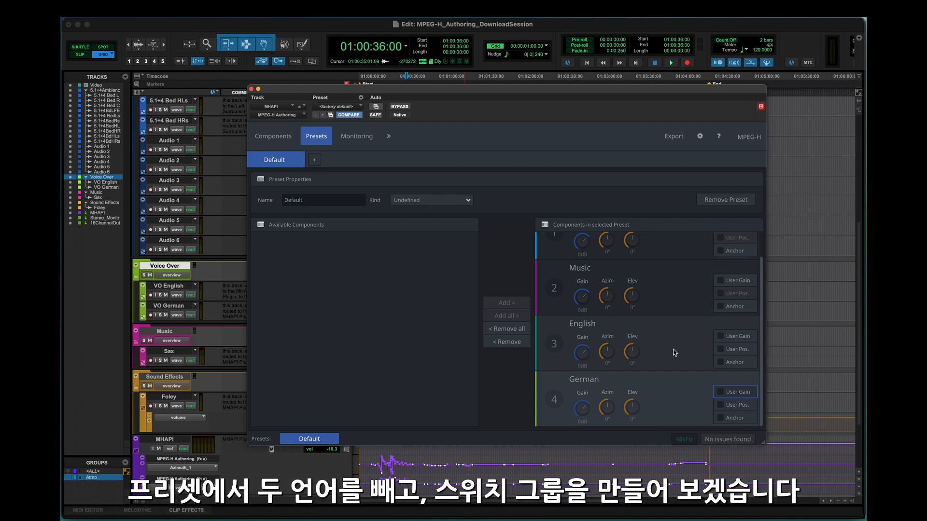
{"action": "left_click", "coordinate": [507, 341]}
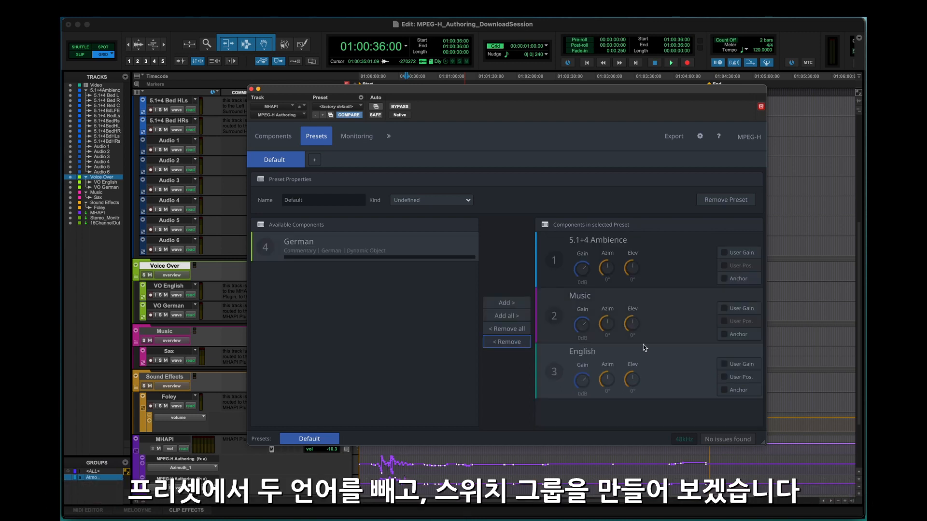
{"action": "left_click", "coordinate": [503, 342]}
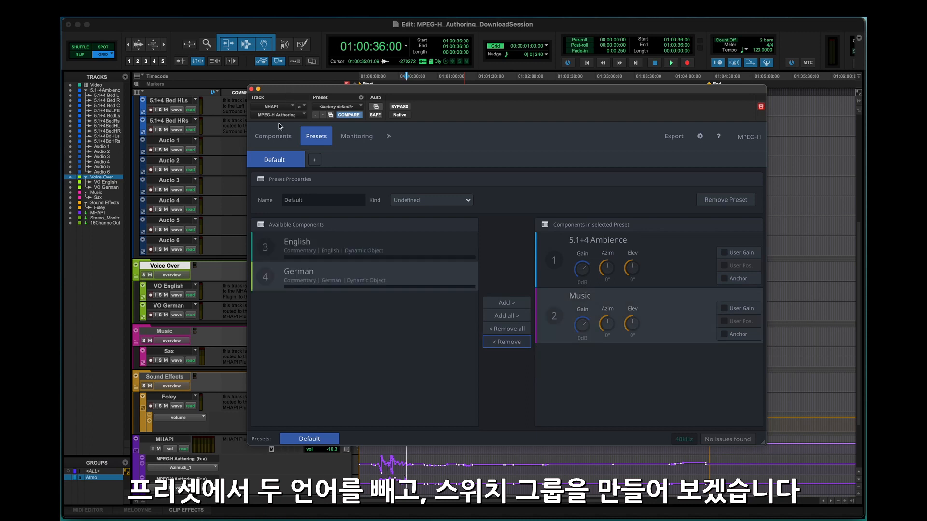
Step: Create a switch group component and describe it as Language
{"action": "left_click", "coordinate": [273, 136]}
{"action": "left_click", "coordinate": [300, 157]}
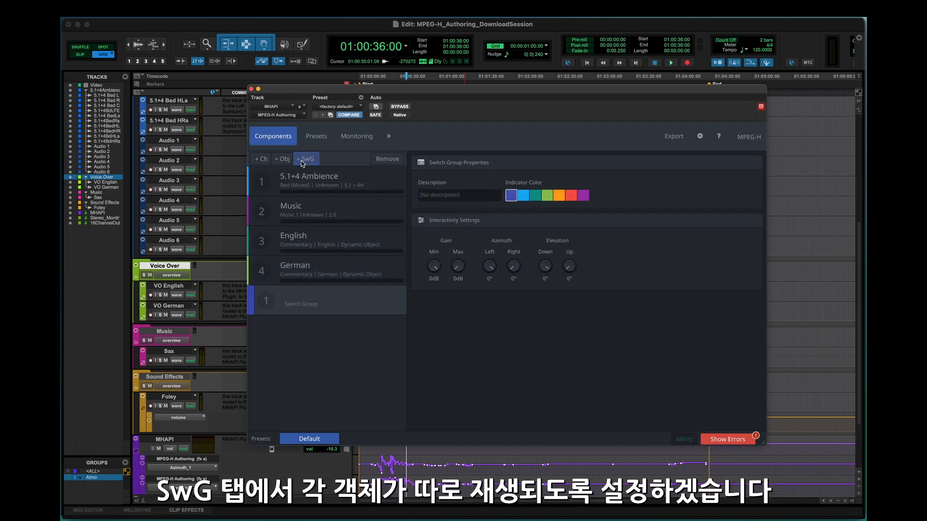
{"action": "left_click", "coordinate": [452, 194]}
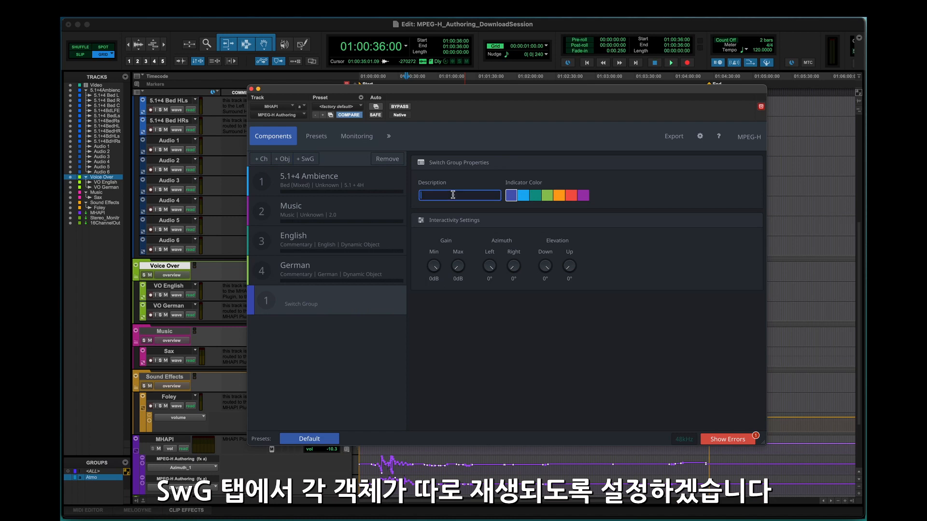
{"action": "type", "text": "Language"}
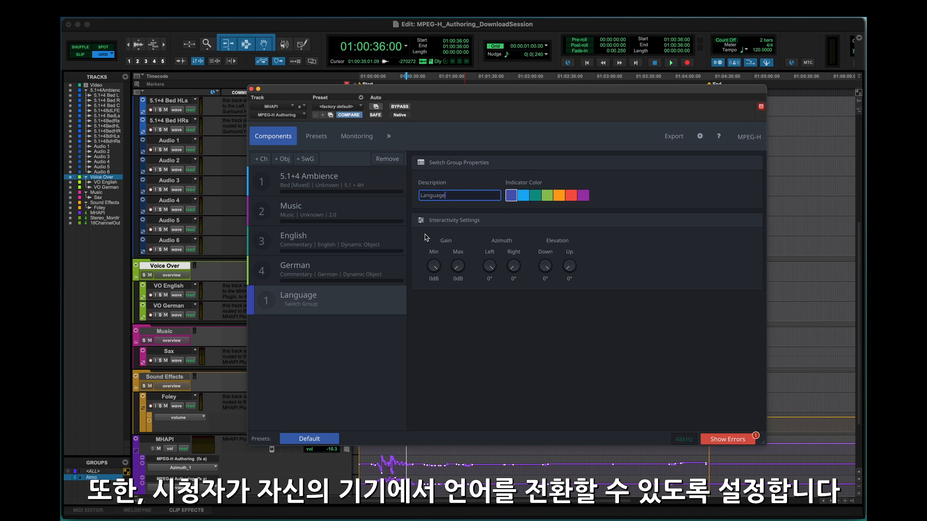
Step: Assign both the English and the German object to the switch group 1: Language
{"action": "left_click", "coordinate": [390, 245]}
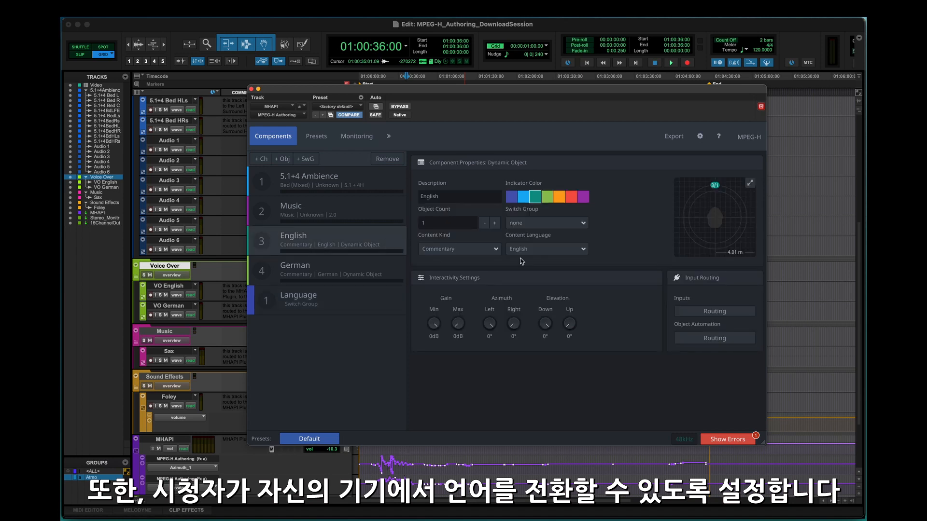
{"action": "left_click", "coordinate": [537, 227]}
{"action": "left_click", "coordinate": [529, 250]}
{"action": "left_click", "coordinate": [358, 237]}
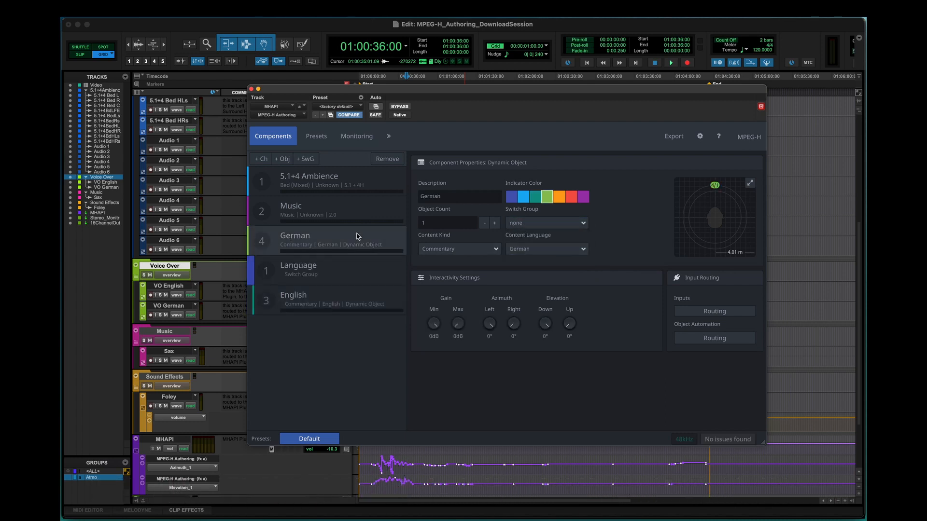
{"action": "left_click", "coordinate": [546, 225]}
{"action": "left_click", "coordinate": [530, 251]}
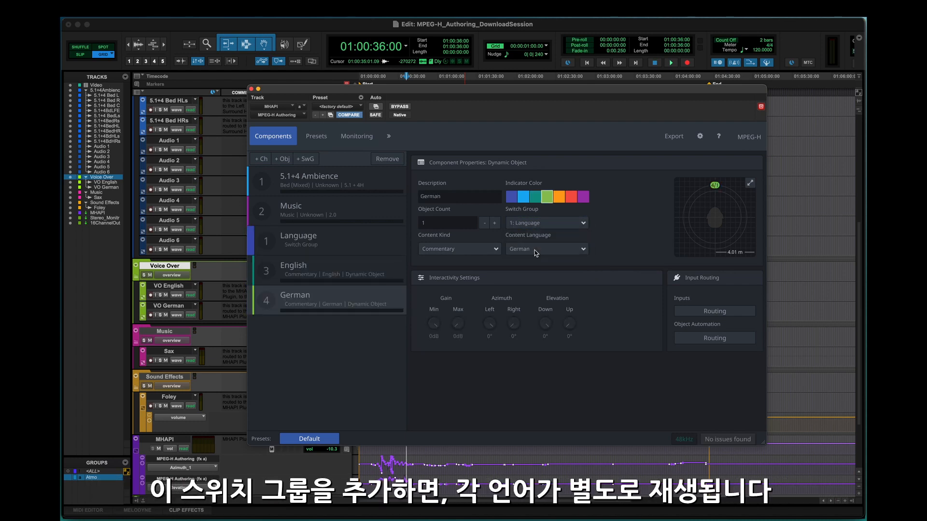
Step: Add the Language switch group to the Default preset
{"action": "left_click", "coordinate": [345, 248]}
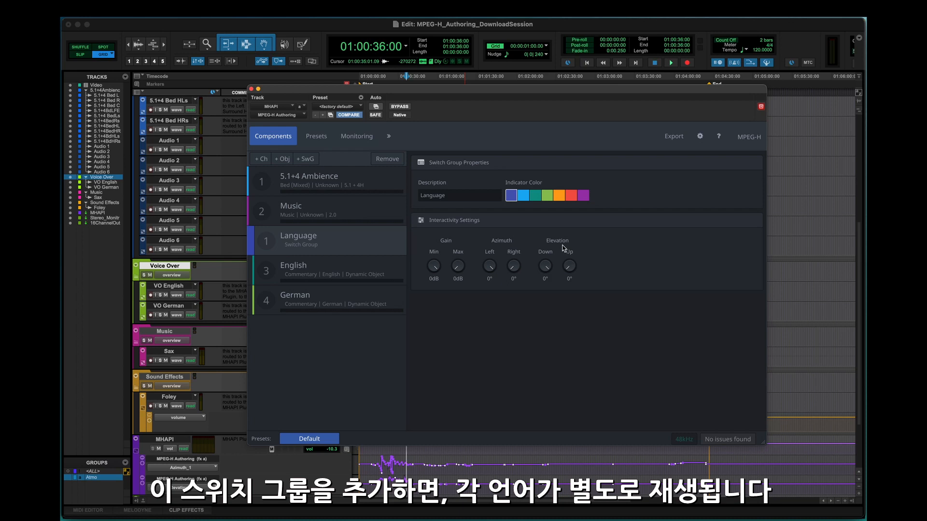
{"action": "left_click", "coordinate": [316, 136]}
{"action": "left_click", "coordinate": [354, 248]}
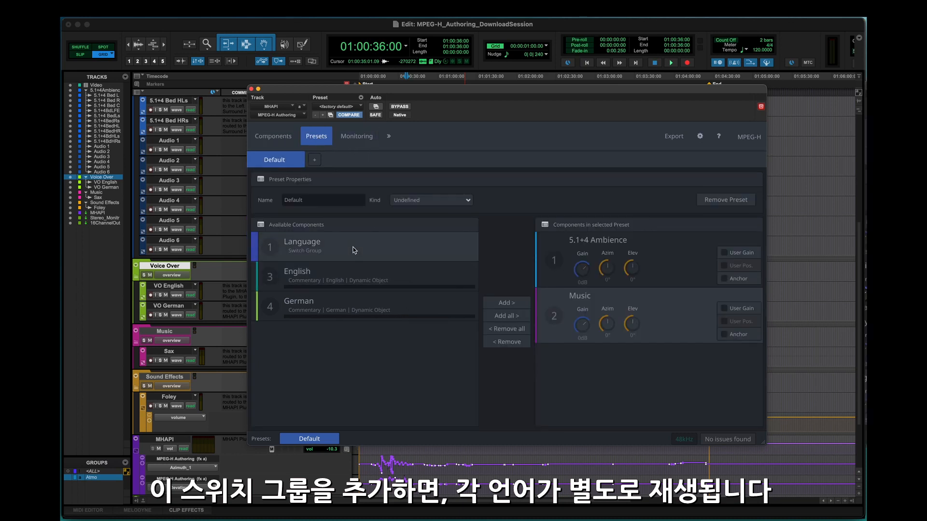
{"action": "left_click", "coordinate": [507, 302]}
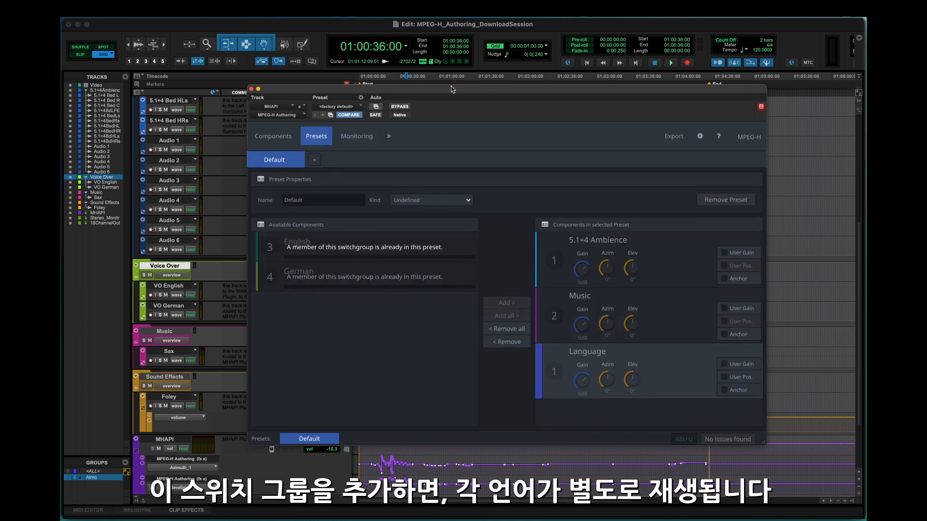
Step: Play the session, switch the monitored Language group from English to German while listening, and stop playback
{"action": "left_click_drag", "start_coordinate": [451, 86], "coordinate": [654, 137]}
{"action": "key", "text": "space"}
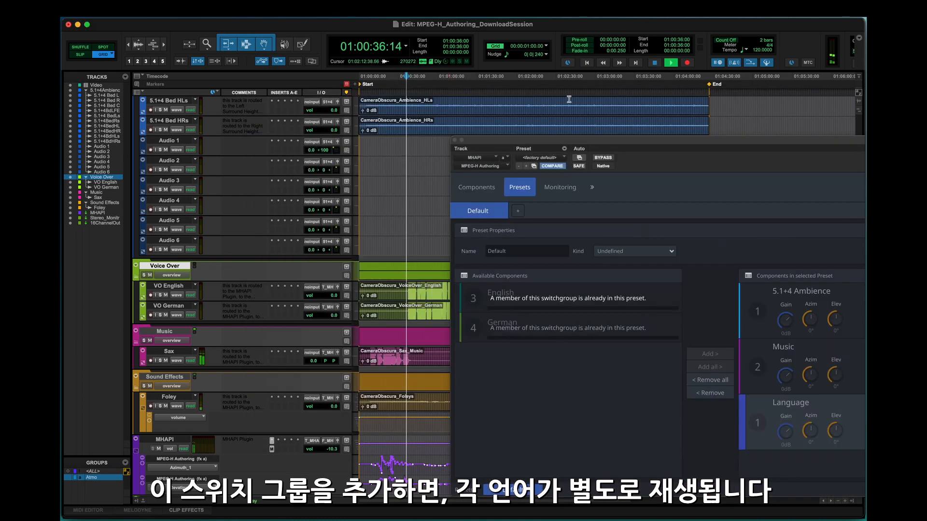
{"action": "left_click", "coordinate": [554, 187]}
{"action": "left_click_drag", "start_coordinate": [642, 142], "coordinate": [461, 75]}
{"action": "left_click", "coordinate": [340, 232]}
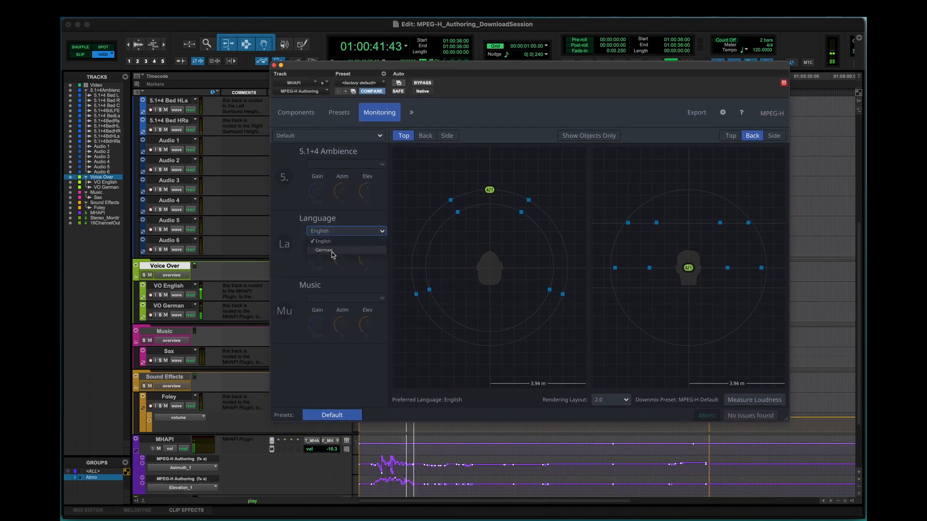
{"action": "left_click", "coordinate": [332, 250]}
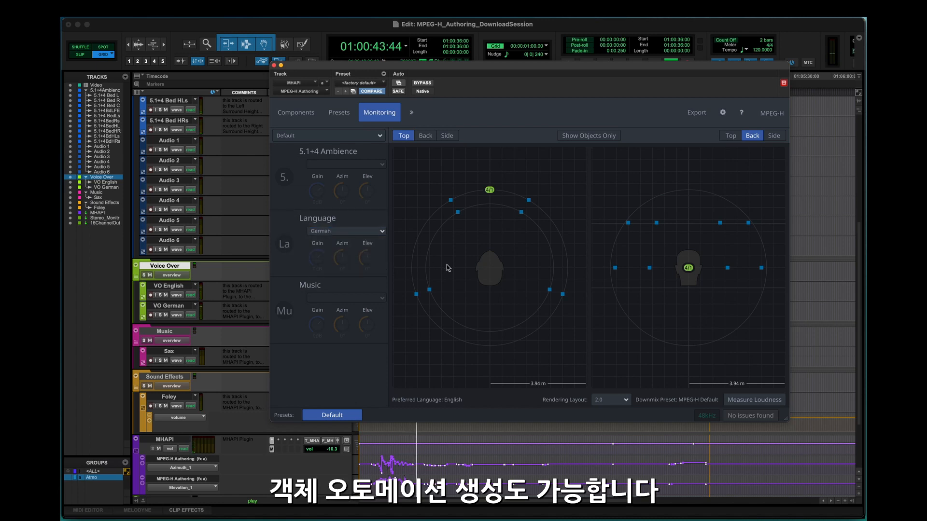
{"action": "key", "text": "space"}
Step: Create a new dynamic object component and describe it as Foley
{"action": "left_click", "coordinate": [293, 113]}
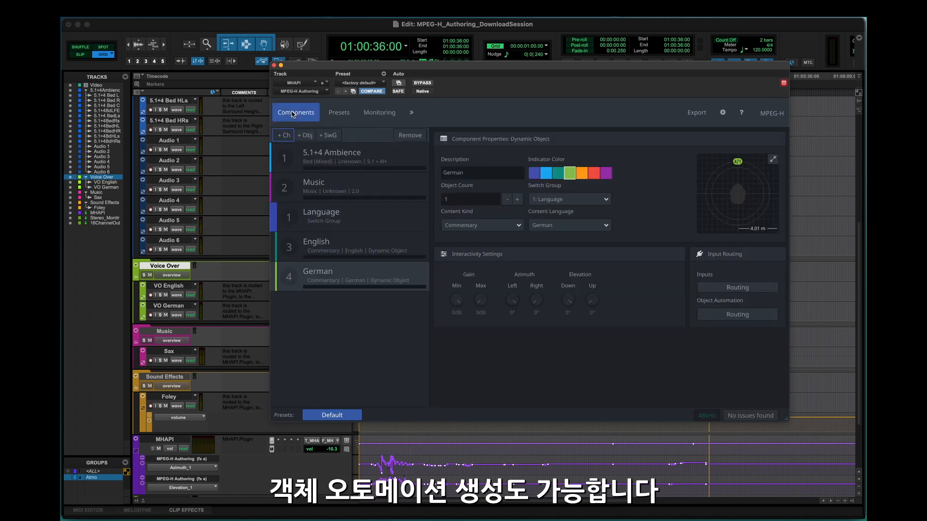
{"action": "left_click", "coordinate": [305, 138]}
{"action": "left_click", "coordinate": [319, 223]}
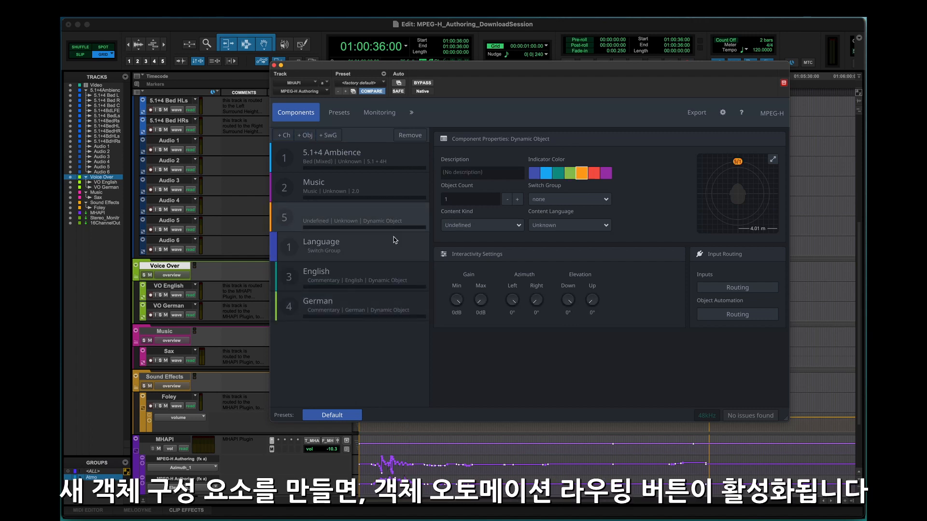
{"action": "left_click", "coordinate": [459, 172]}
{"action": "type", "text": "Foley"}
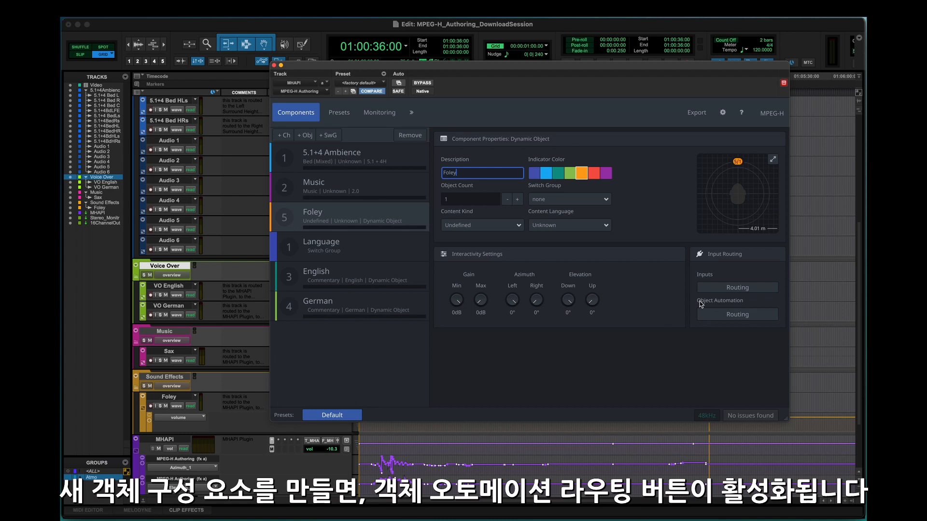
Step: Route the Foley object's automation to Azimuth_1 and Elevation_1
{"action": "left_click", "coordinate": [747, 317]}
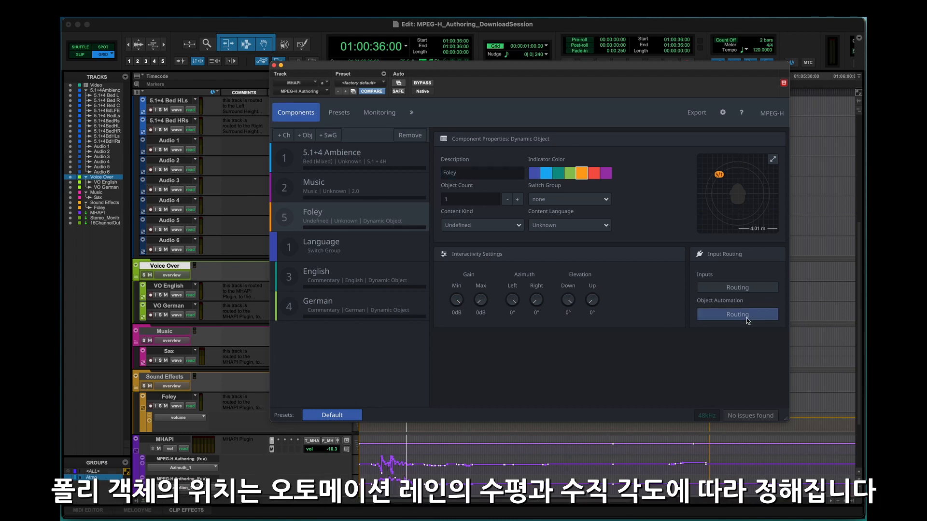
{"action": "left_click", "coordinate": [746, 317]}
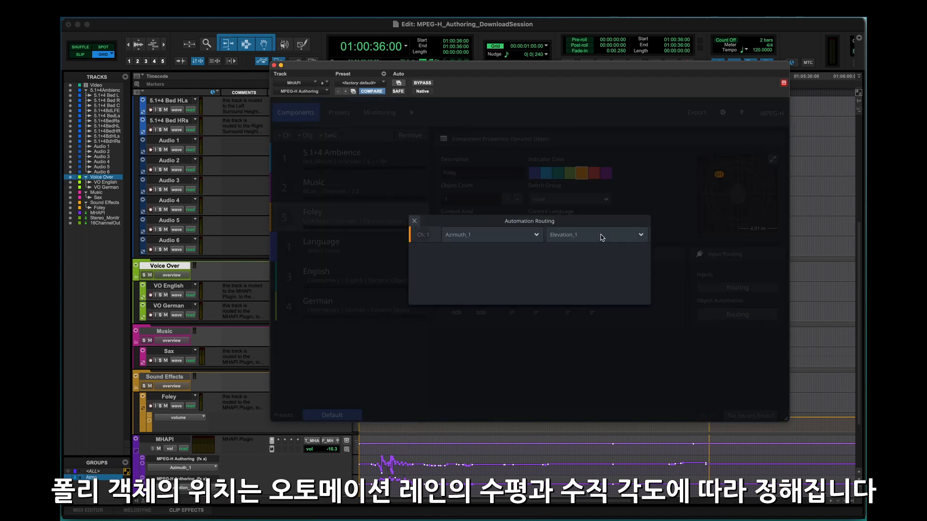
{"action": "left_click", "coordinate": [414, 221]}
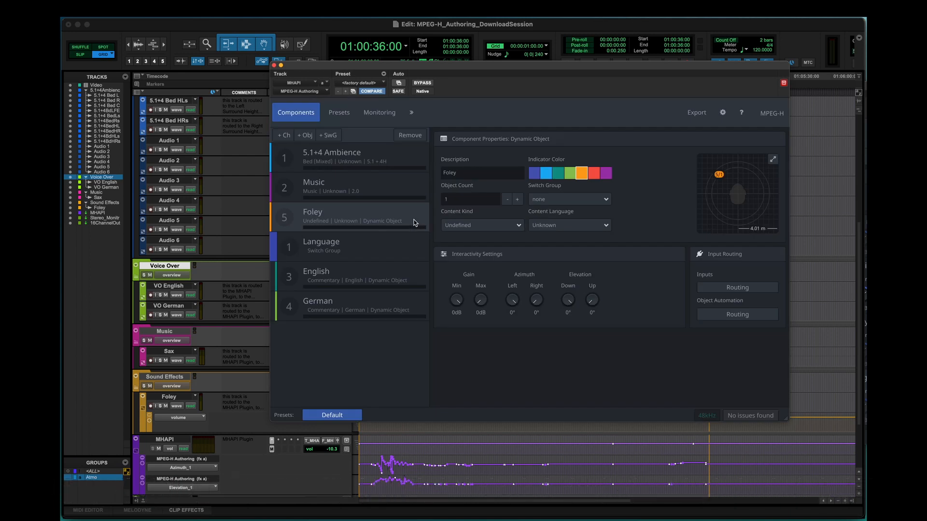
Step: Set the MHAPI track's automation mode to write and move the Foley object slightly backward in its panning view
{"action": "left_click", "coordinate": [184, 448]}
{"action": "left_click", "coordinate": [186, 486]}
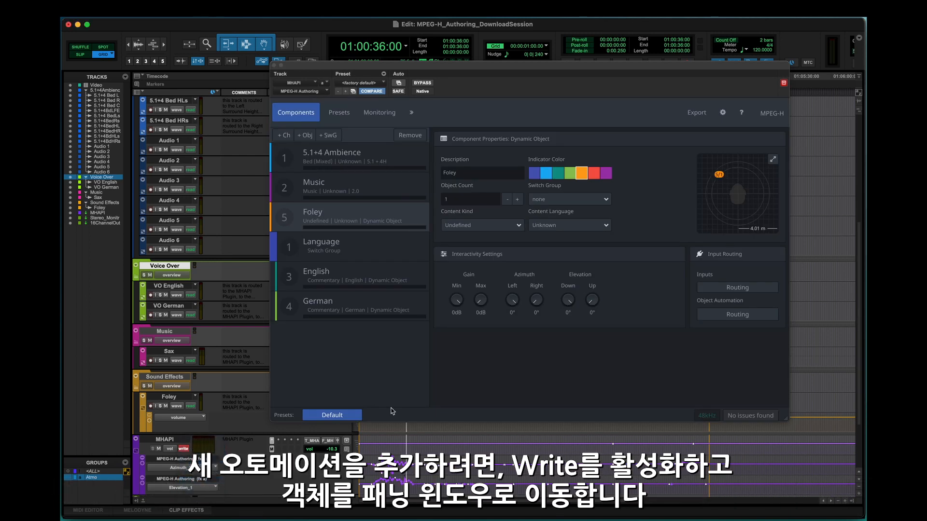
{"action": "mouse_move", "coordinate": [715, 177]}
{"action": "left_mouse_down"}
{"action": "mouse_move", "coordinate": [737, 185]}
{"action": "mouse_move", "coordinate": [713, 199]}
{"action": "mouse_move", "coordinate": [737, 180]}
{"action": "mouse_move", "coordinate": [758, 207]}
{"action": "mouse_move", "coordinate": [726, 163]}
{"action": "mouse_move", "coordinate": [723, 183]}
{"action": "left_mouse_up"}
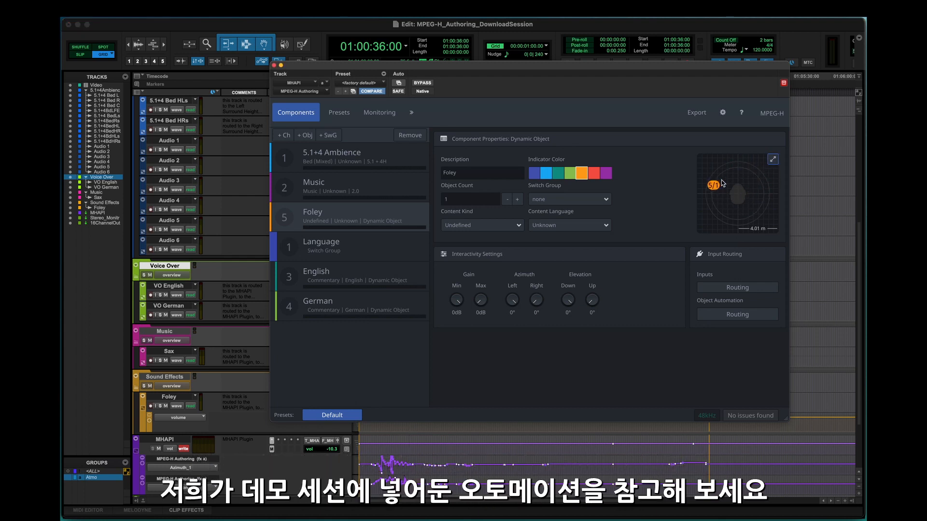